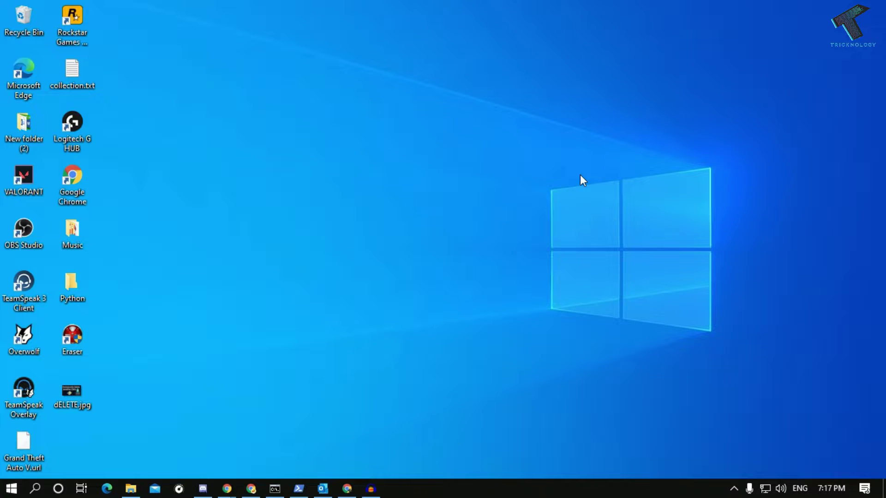
- Launch Command Prompt from the Start menu search
left_click(11, 488)
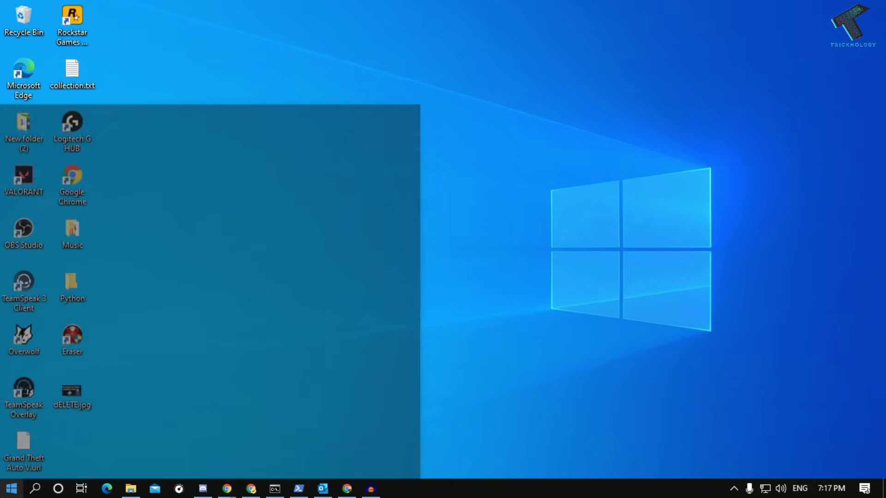
type("cmd")
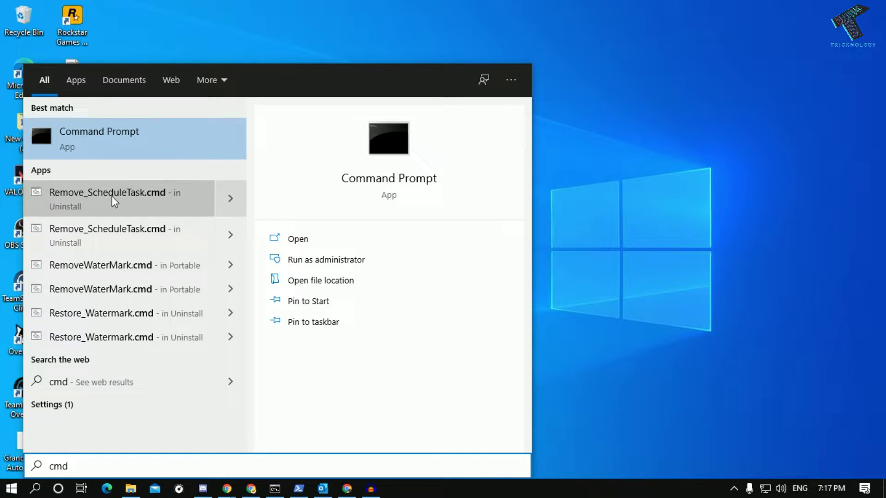
left_click(126, 142)
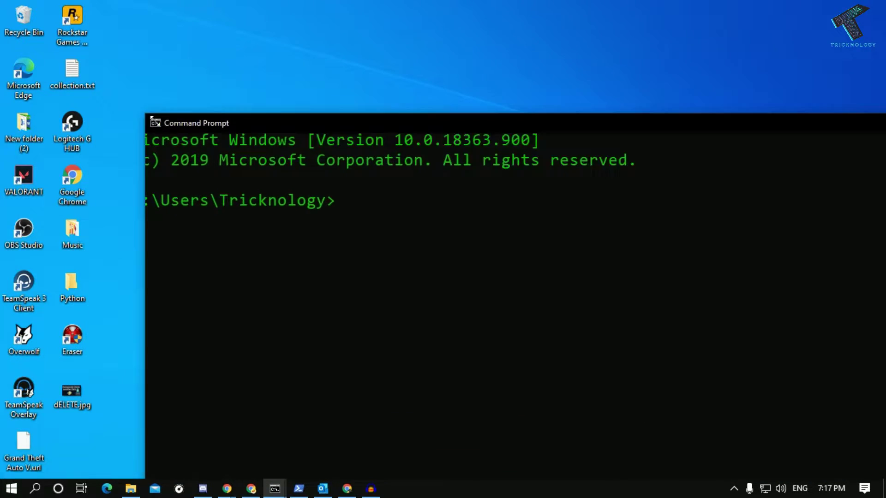
- Run 'wmic product get name,version' and enlarge the console to show the output
left_click_drag(372, 166, 168, 42)
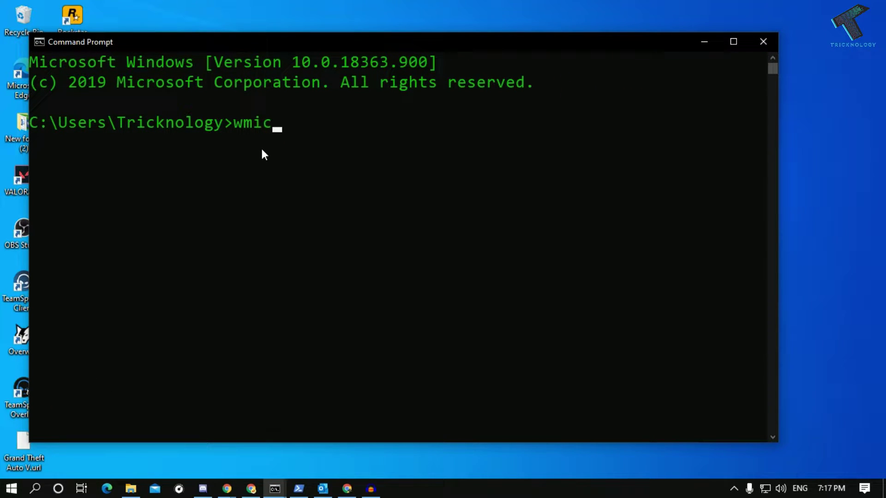
type(" product")
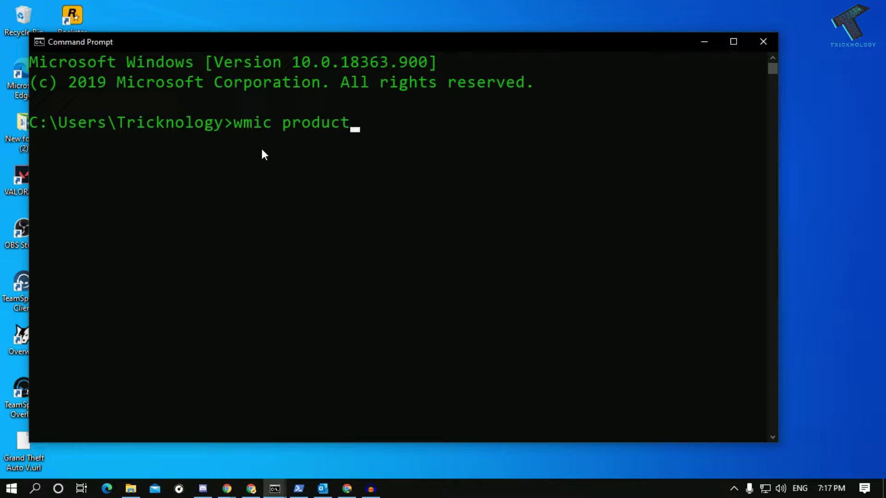
type(" get name")
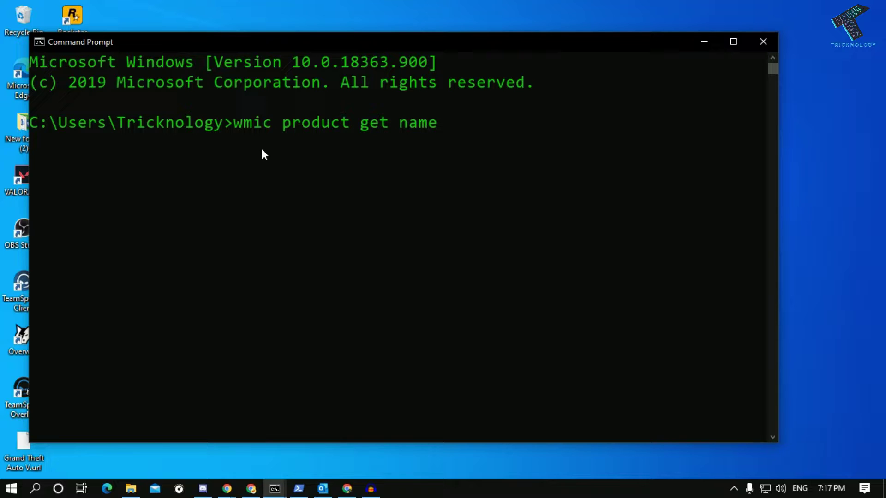
type(",")
type("version")
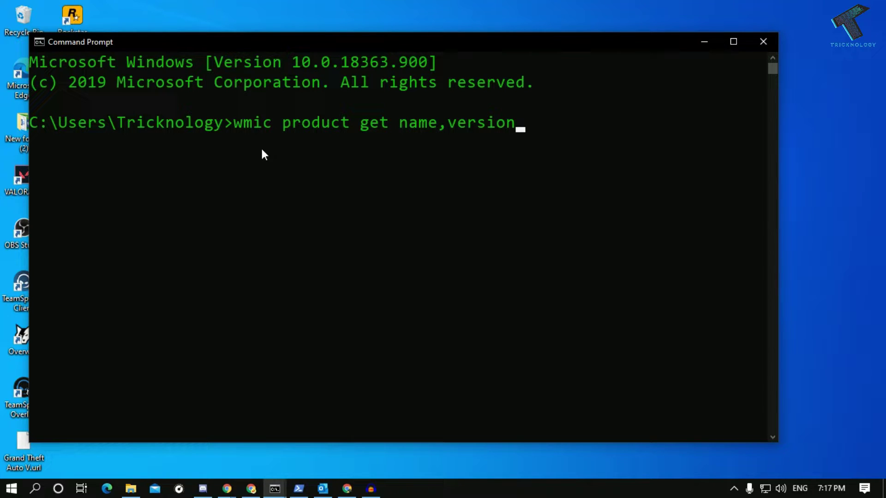
key("Return")
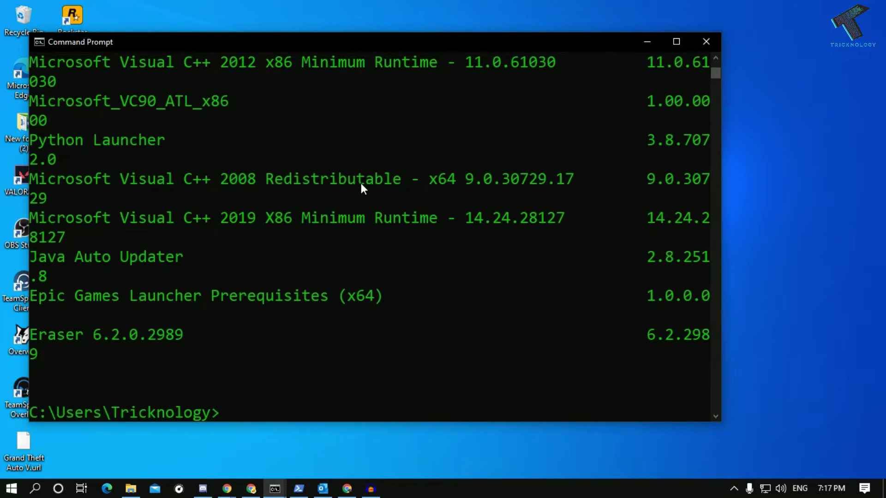
mouse_move(775, 440)
left_mouse_down()
mouse_move(528, 324)
mouse_move(689, 380)
left_mouse_up()
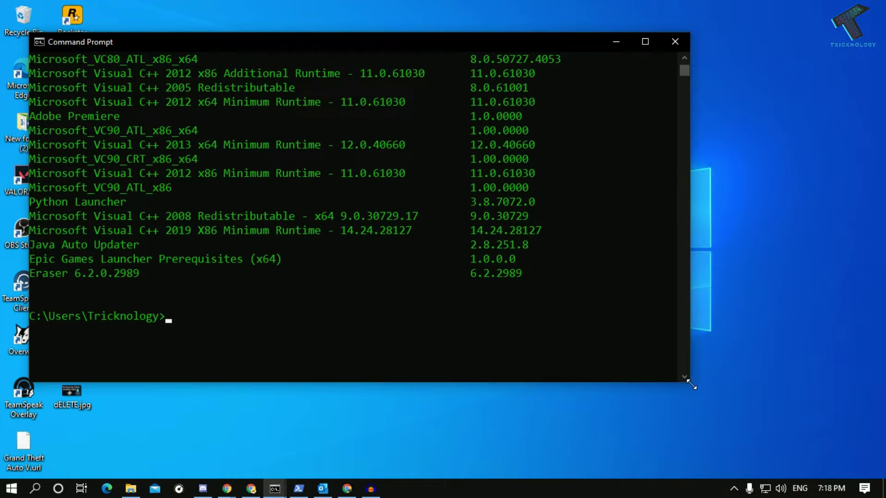
scroll(484, 311, "up", 5)
scroll(461, 303, "up", 5)
scroll(321, 253, "up", 5)
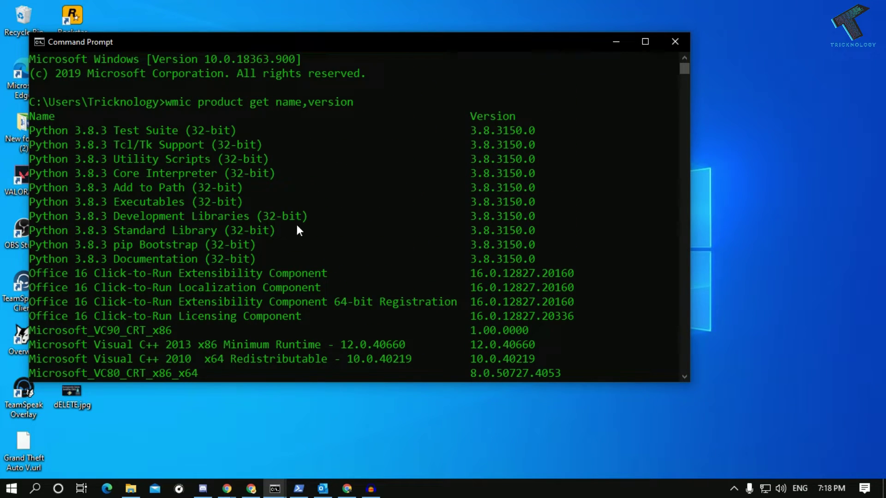
- Hide the console to the desktop and start a Start menu search for Run
left_click_drag(371, 43, 362, 62)
key("super+d")
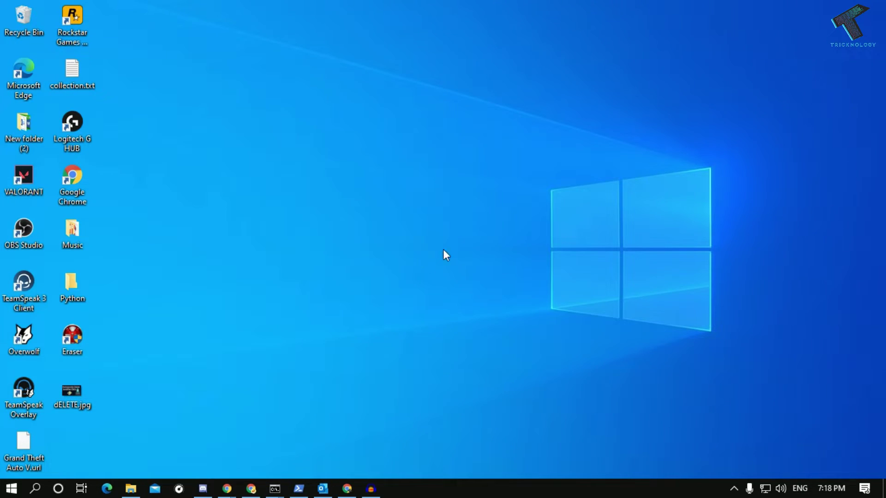
key("super")
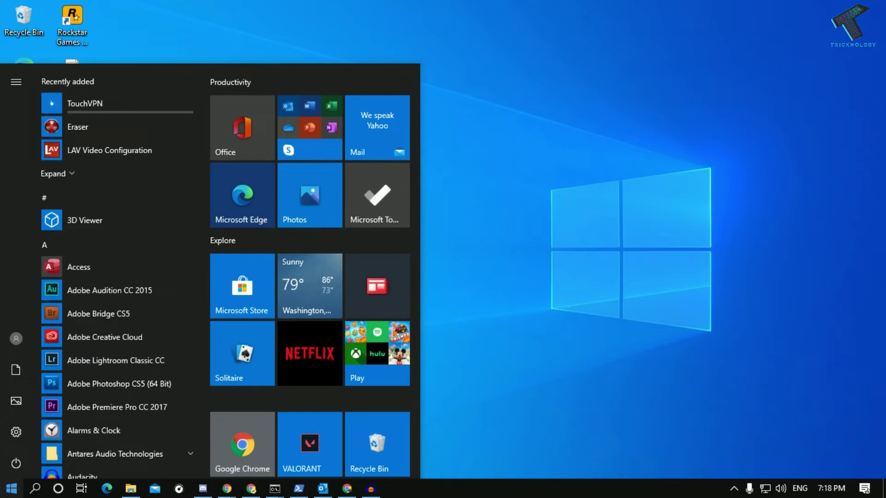
type("run")
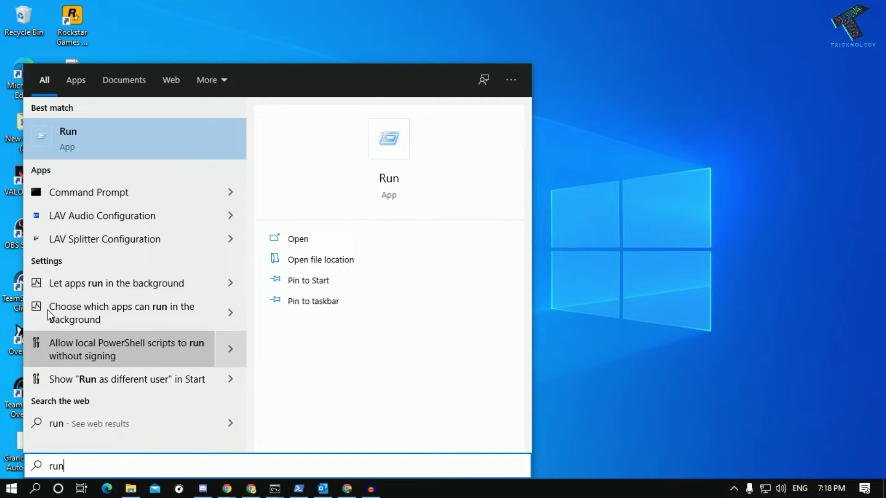
- Open the Run dialog, move it higher, and launch 'shell:AppsFolder'
left_click(114, 144)
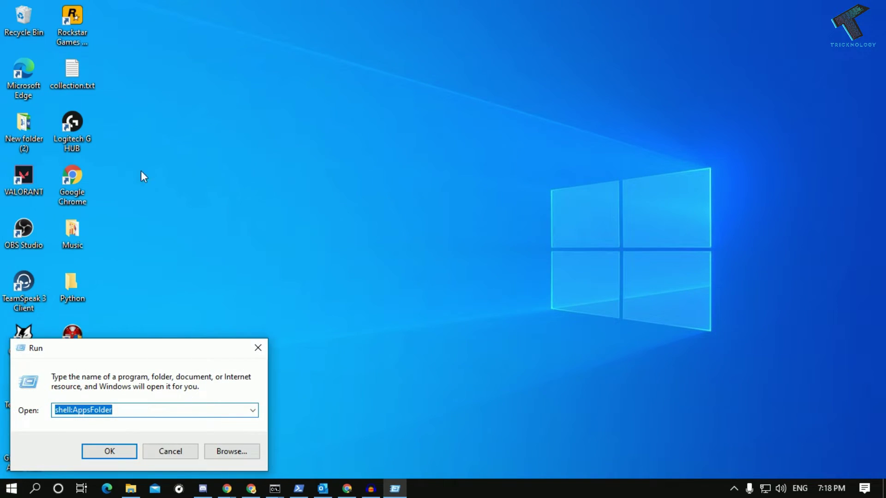
left_click_drag(145, 349, 258, 199)
left_click(241, 259)
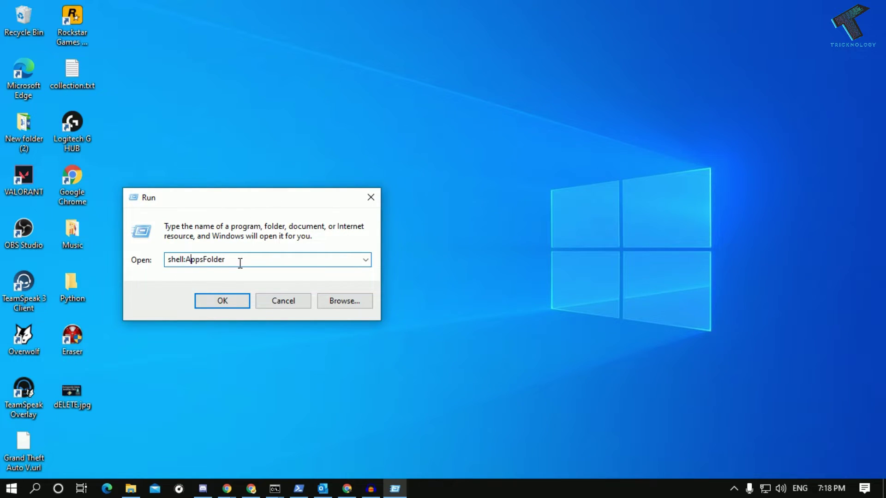
key("ctrl+a")
type("shel")
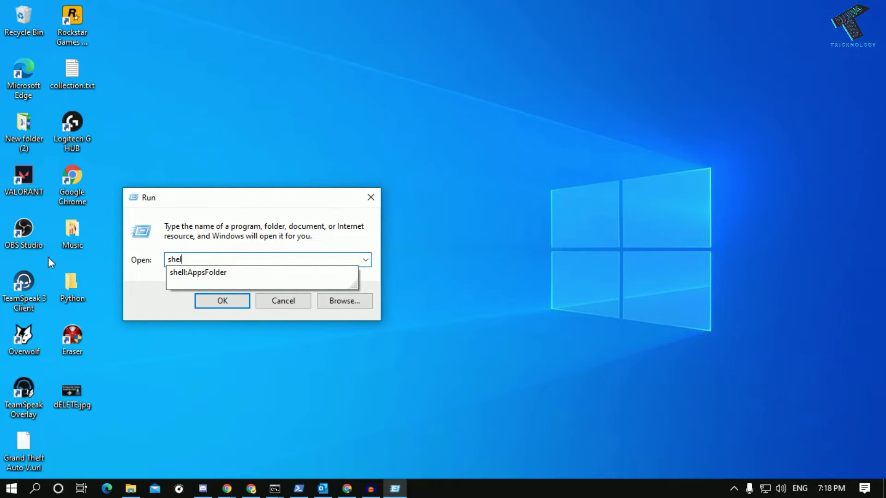
type("l:")
type("Apps")
type("Folder")
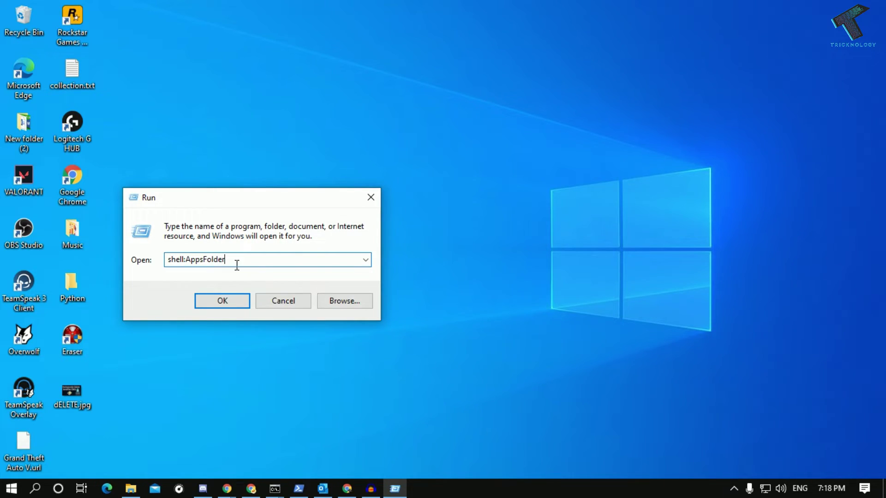
double_click(267, 260)
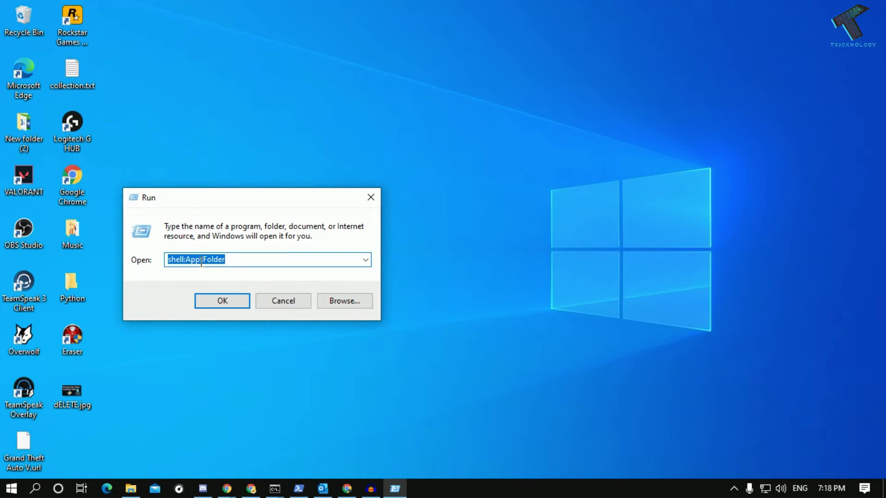
left_click(221, 300)
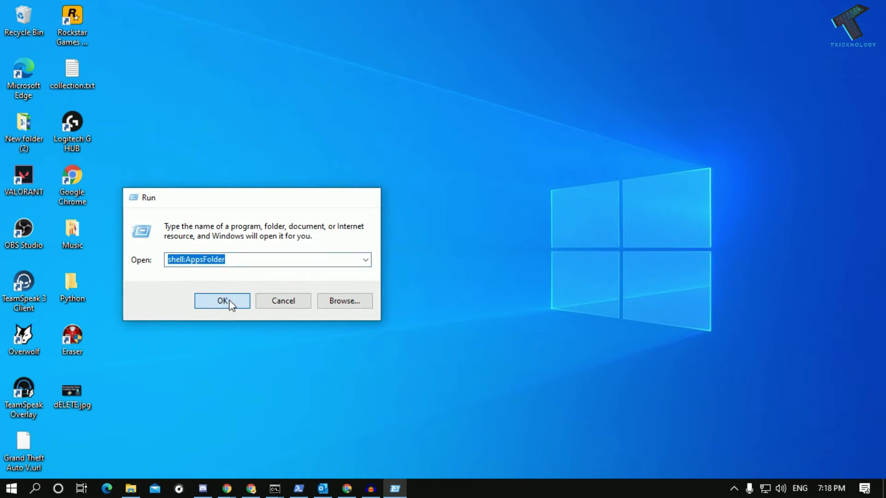
double_click(463, 64)
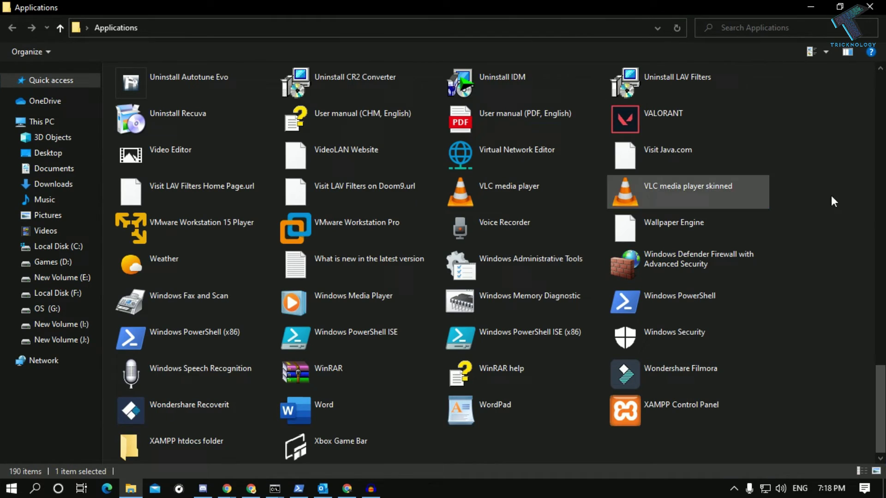
scroll(406, 406, "up", 5)
scroll(406, 405, "up", 5)
scroll(405, 405, "up", 5)
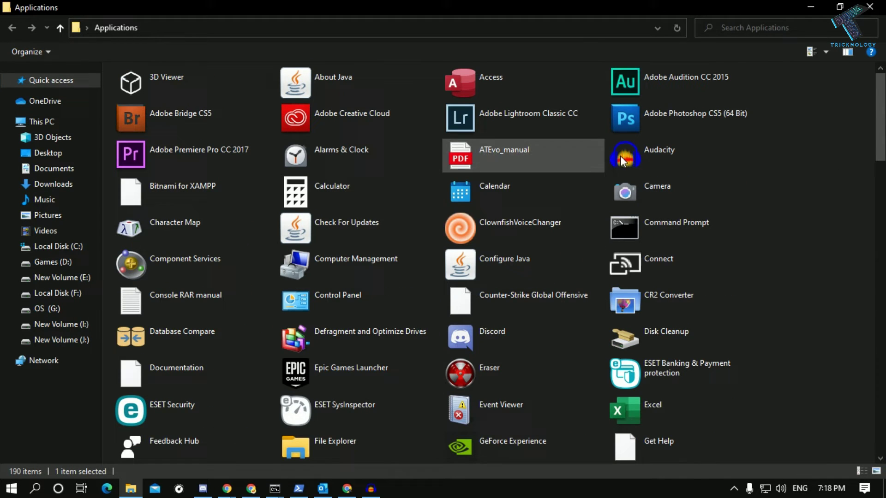
scroll(487, 348, "down", 5)
scroll(487, 348, "down", 3)
right_click(487, 313)
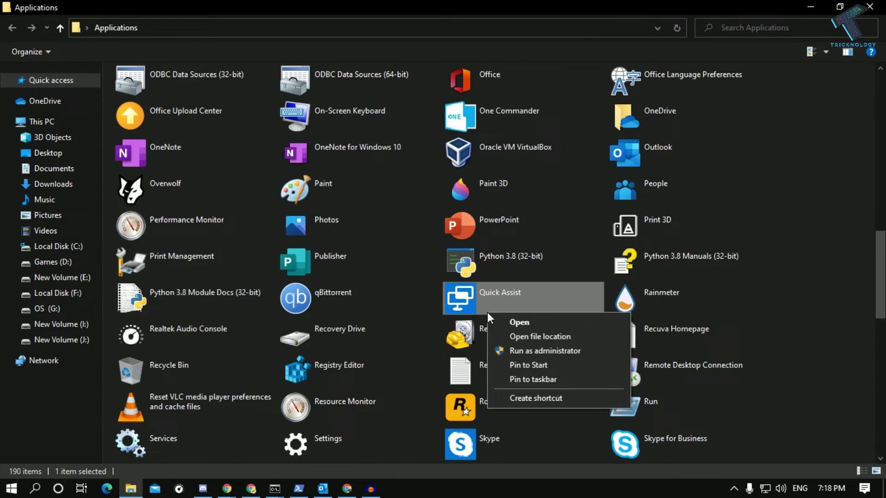
left_click(804, 317)
scroll(804, 316, "down", 5)
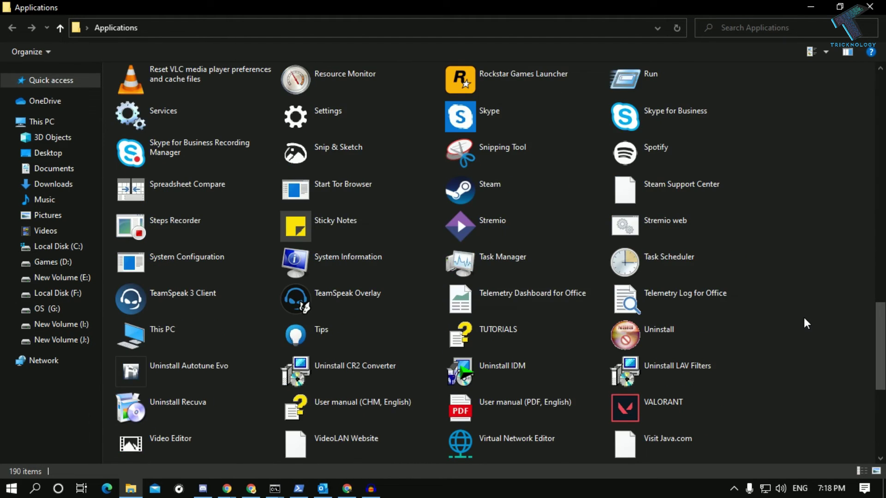
scroll(803, 317, "down", 5)
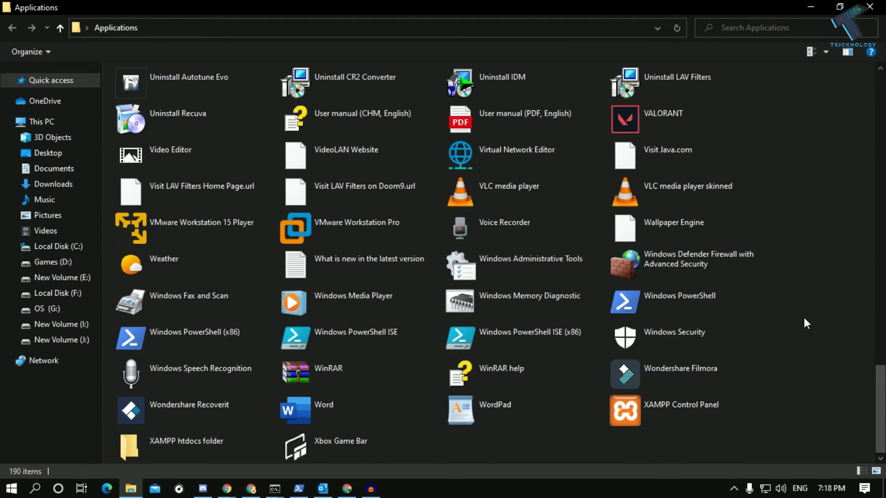
scroll(803, 317, "up", 4)
scroll(804, 318, "up", 2)
scroll(803, 317, "up", 3)
scroll(803, 318, "up", 3)
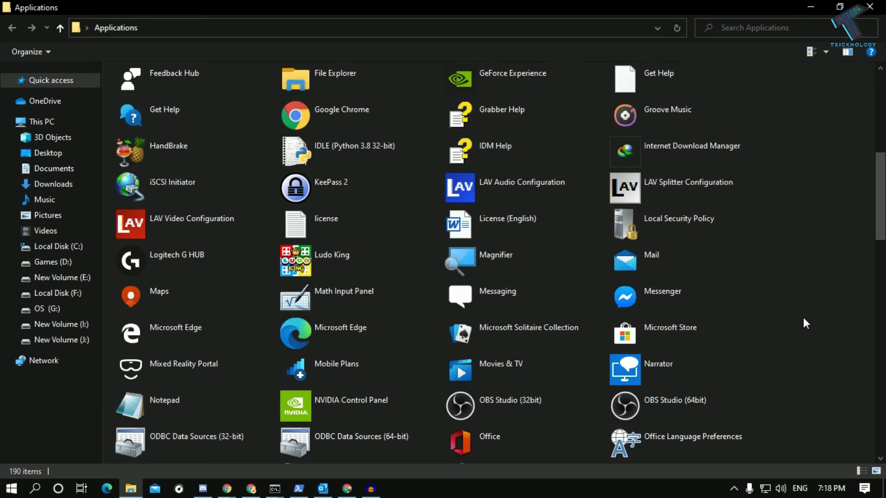
scroll(803, 317, "up", 4)
scroll(804, 318, "up", 4)
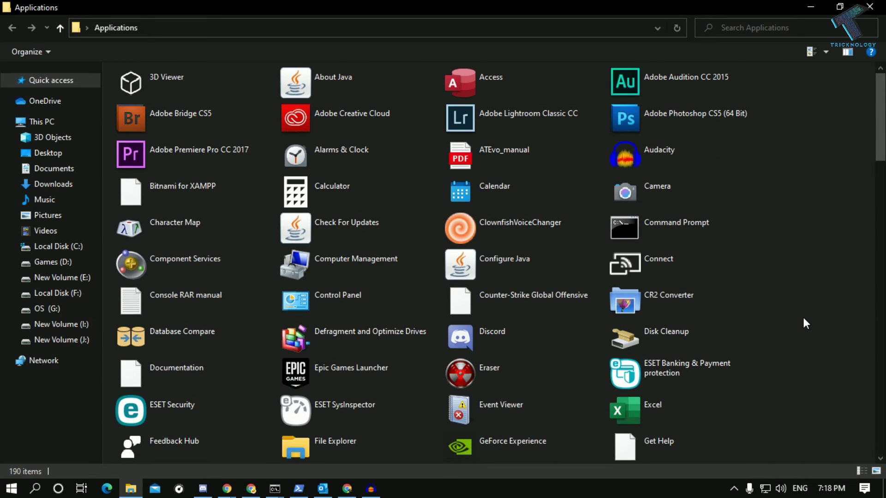